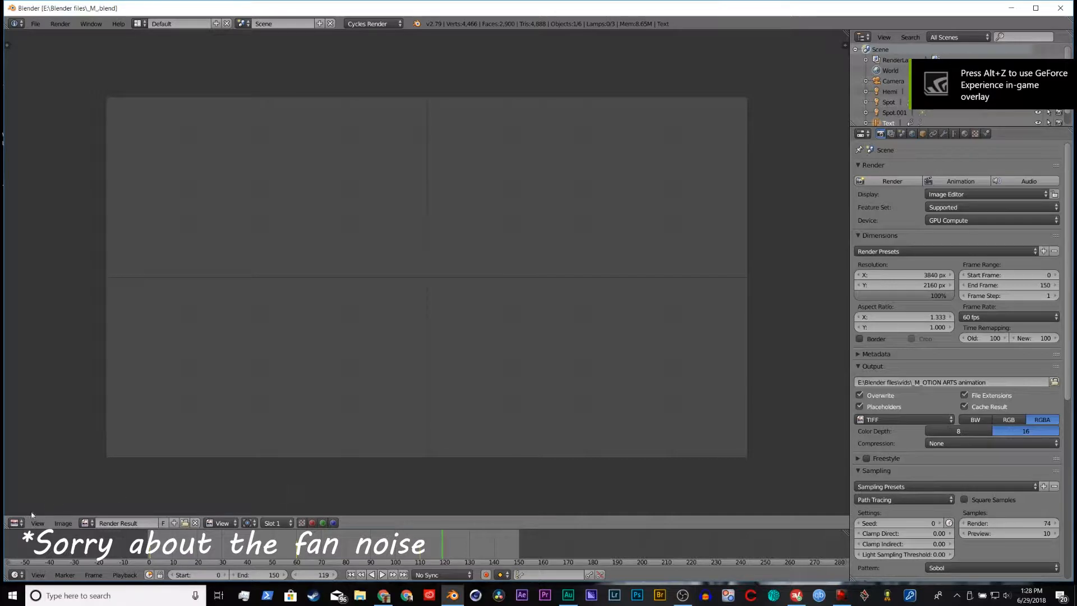
Step: Switch the main area to the 3D View and look over the MOTION ARTS text, the lamps and the camera
click(23, 511)
middle_drag(374, 341, 388, 351)
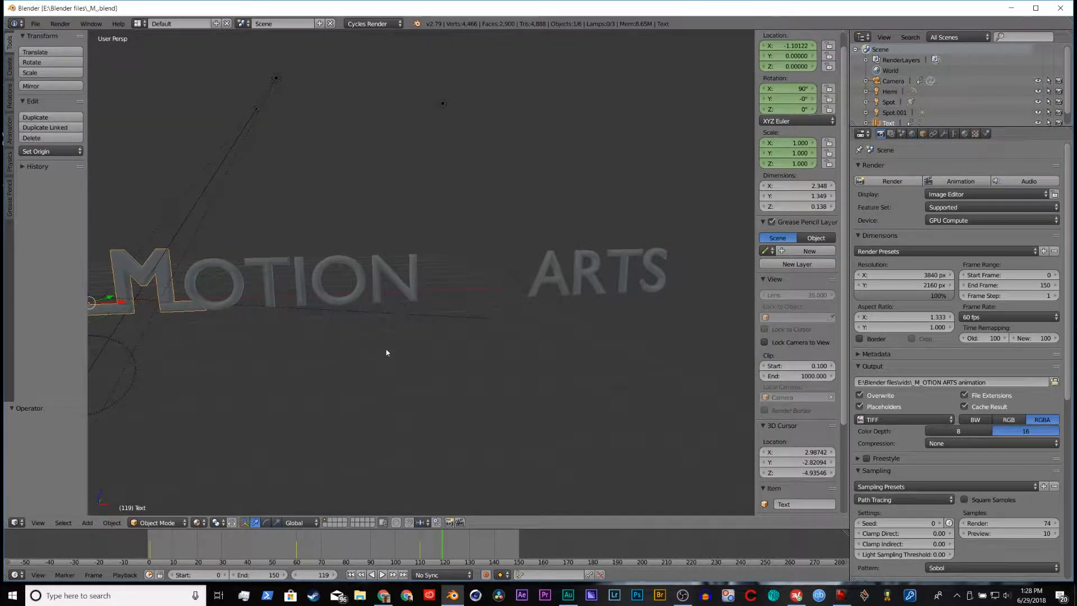
scroll(382, 343, down, 4)
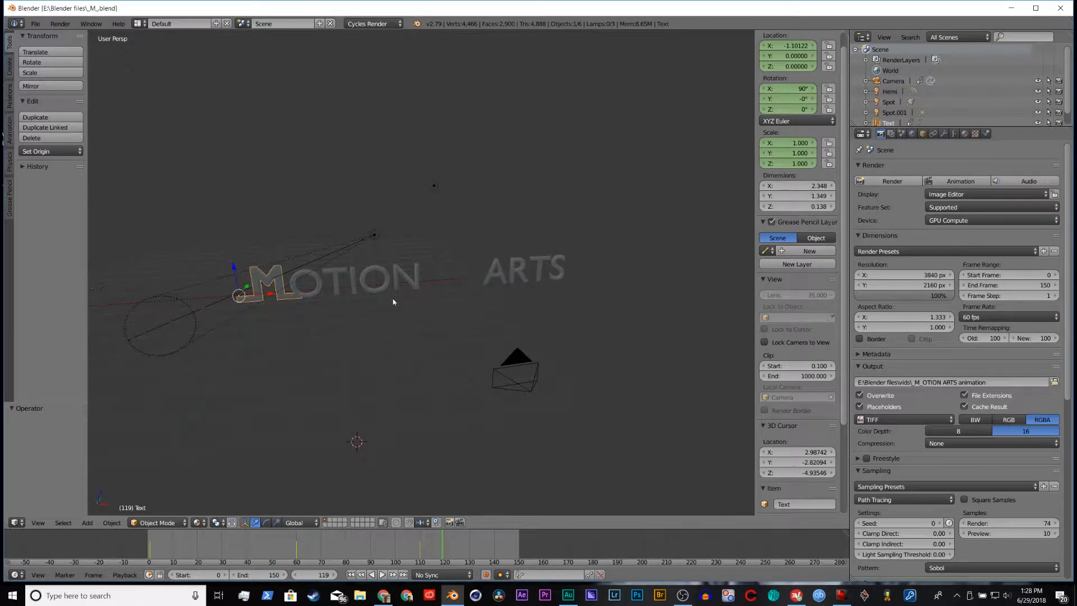
middle_drag(317, 324, 363, 377)
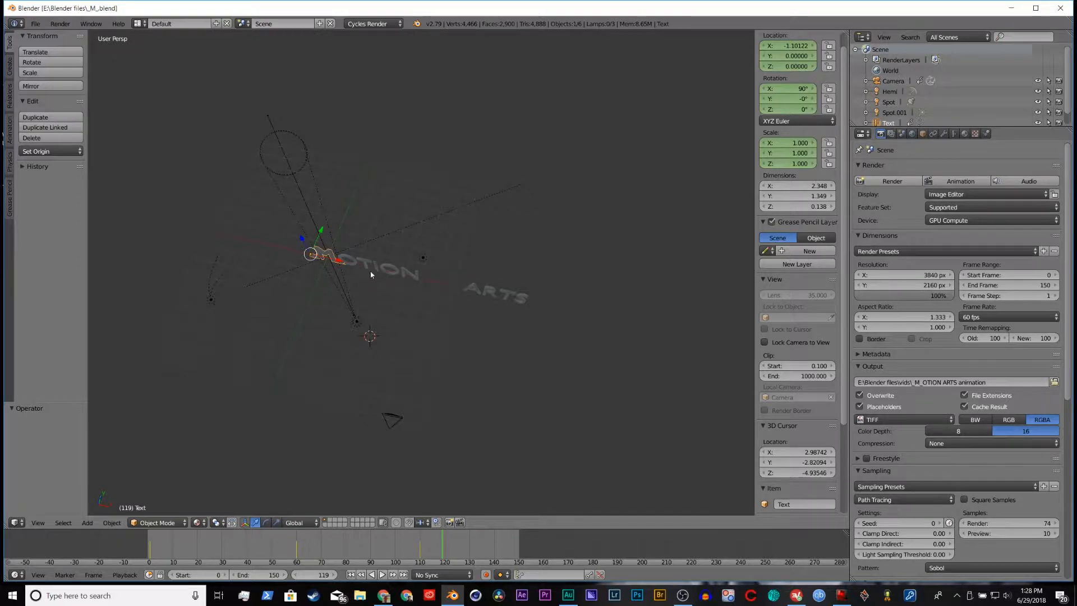
mouse_move(430, 288)
middle_down()
mouse_move(413, 315)
mouse_move(437, 299)
middle_up()
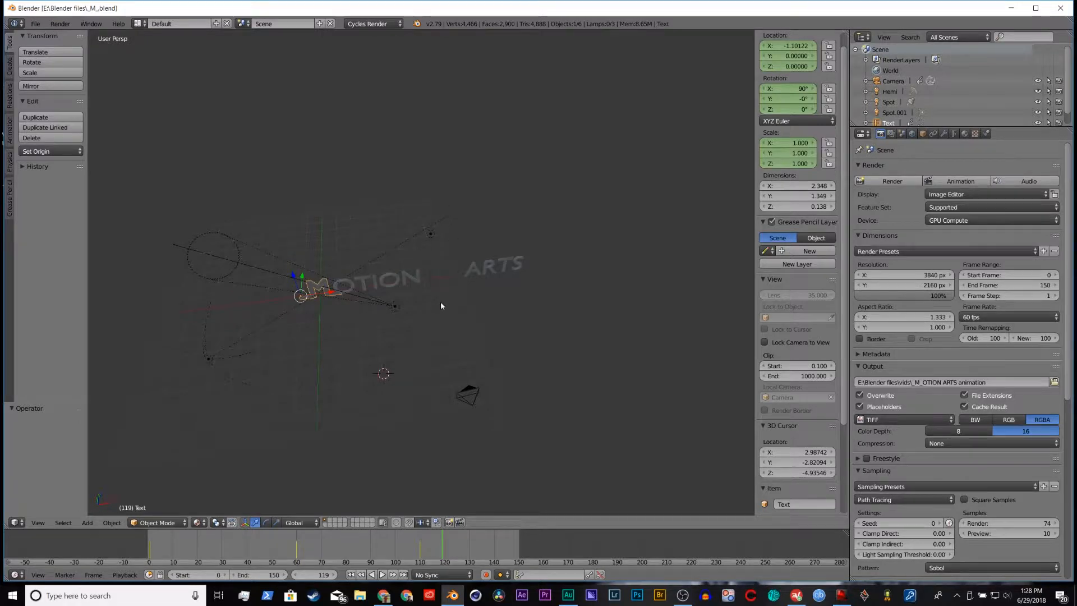
middle_drag(438, 281, 334, 394)
scroll(479, 291, up, 4)
scroll(338, 279, up, 2)
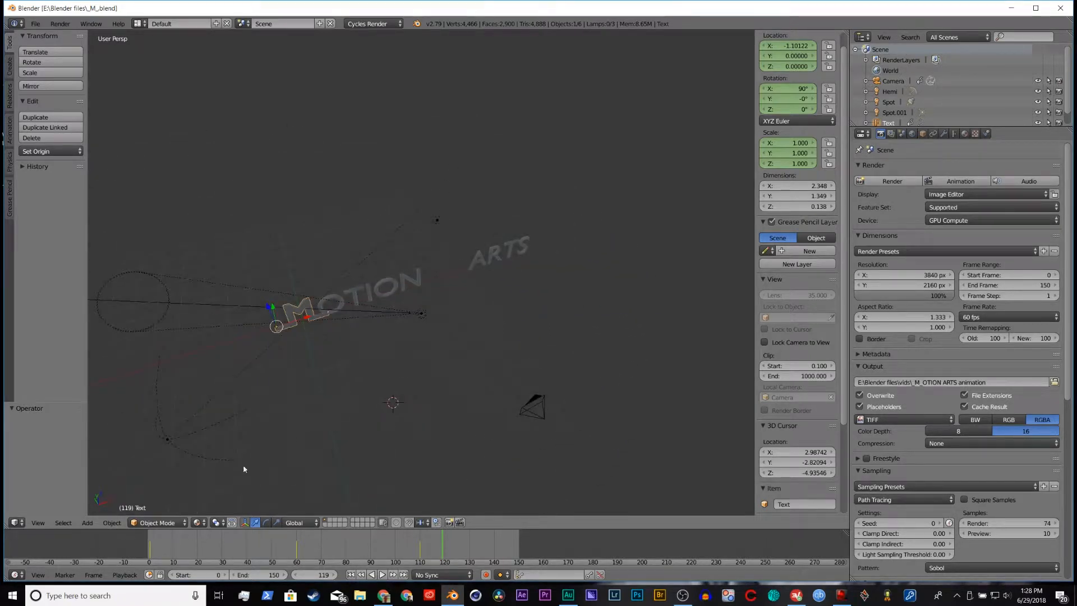
Step: Set the viewport shading to Rendered and examine how the lamps light the MOTION ARTS text
click(197, 522)
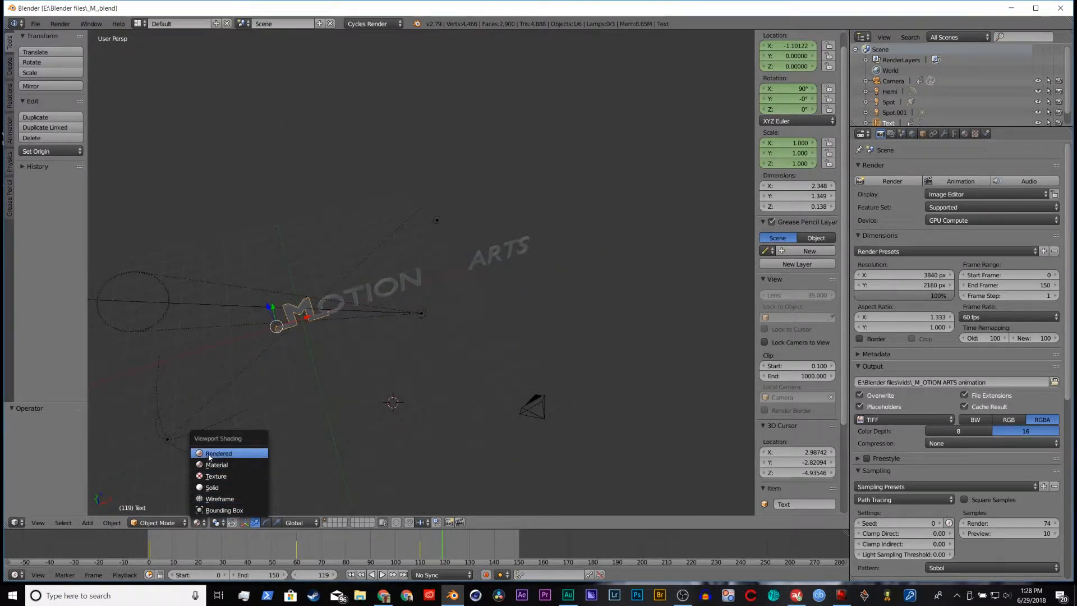
click(230, 449)
mouse_move(312, 385)
middle_down()
mouse_move(259, 377)
mouse_move(300, 369)
middle_up()
scroll(267, 385, up, 4)
scroll(299, 369, down, 2)
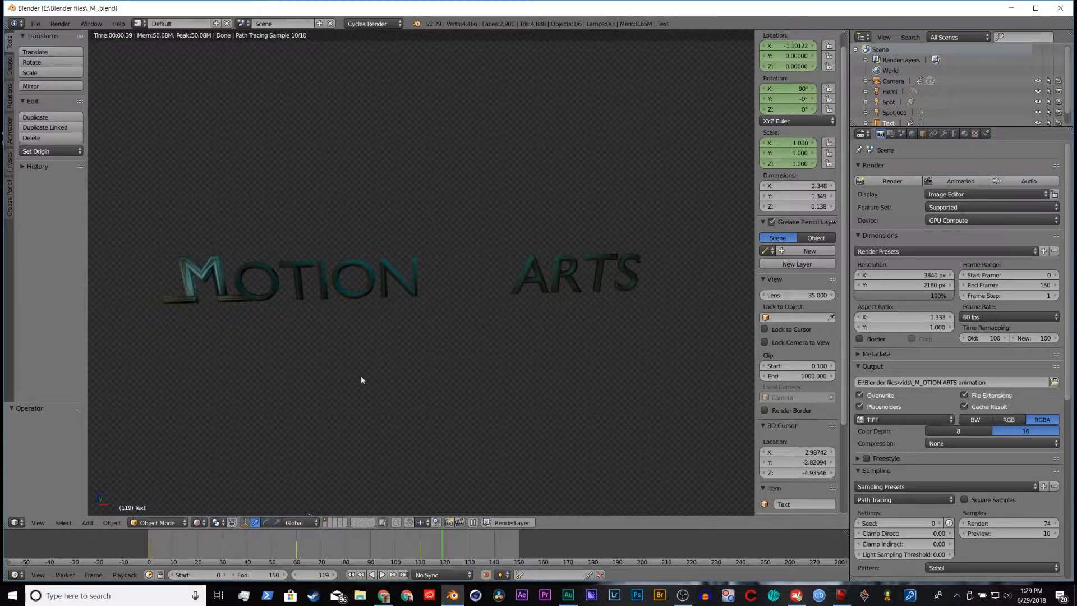
Step: Return the viewport to Material shading and show the lamp settings of Spot.001
click(197, 522)
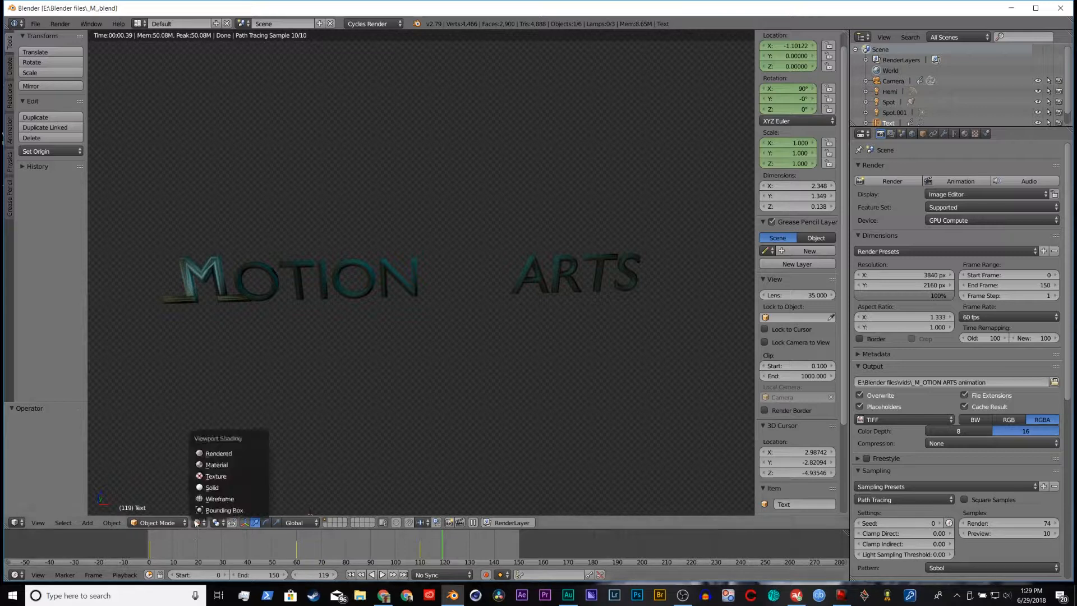
click(211, 465)
middle_drag(210, 468, 466, 252)
click(426, 245)
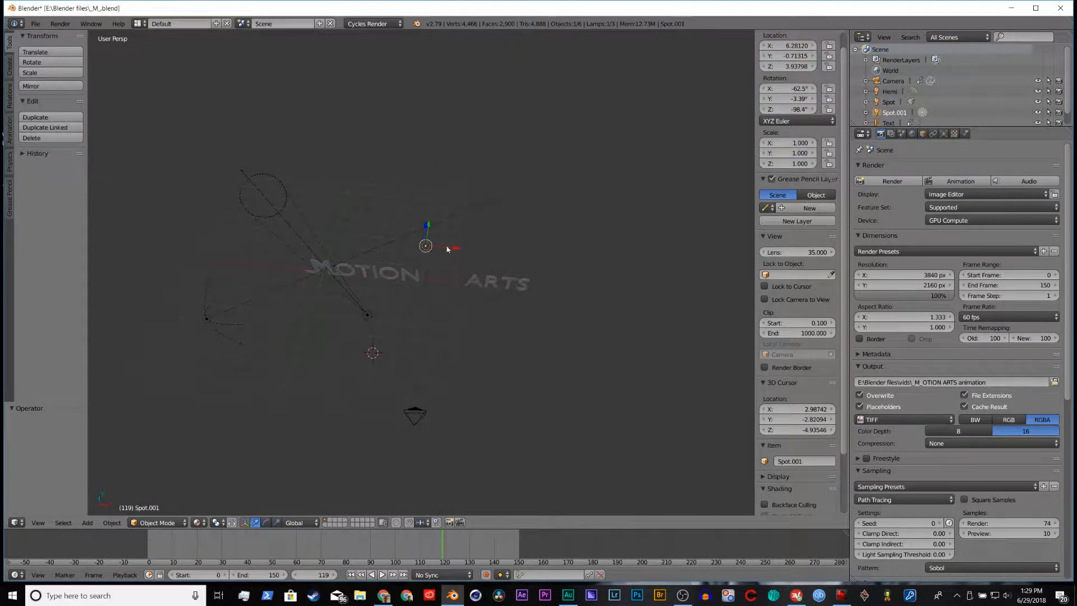
click(948, 134)
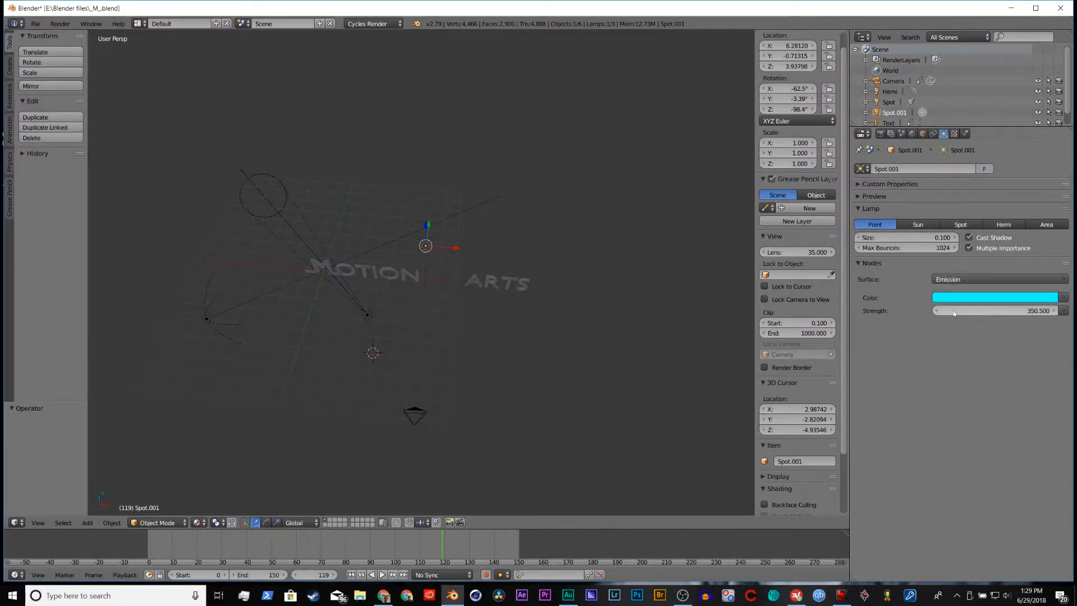
Step: Check the lamp colour and strength settings of the Spot lamp and the Hemi lamp
middle_drag(432, 376, 441, 341)
scroll(441, 338, down, 1)
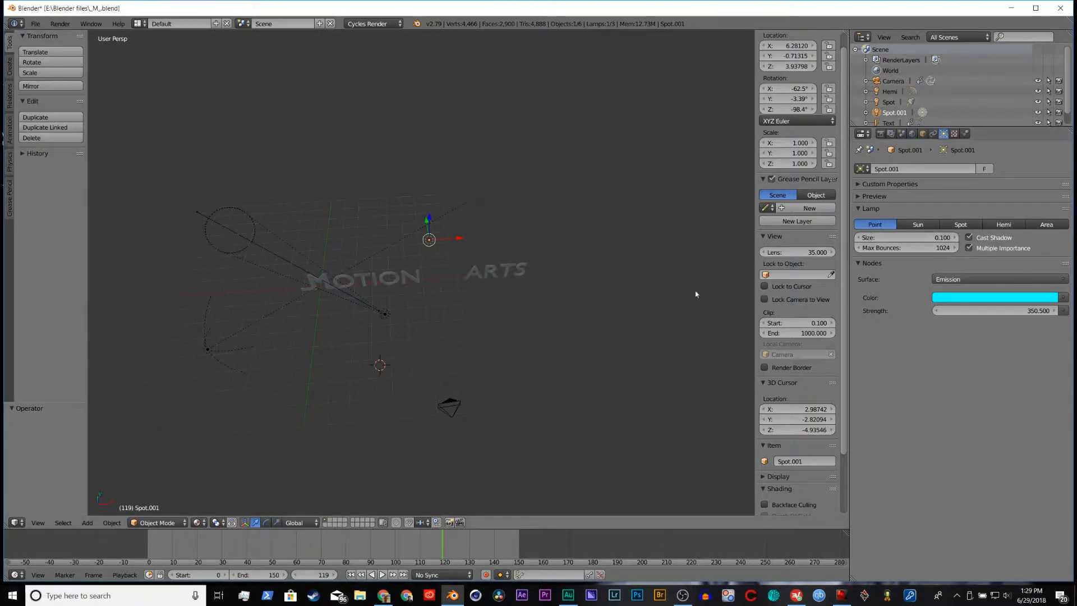
right_click(381, 314)
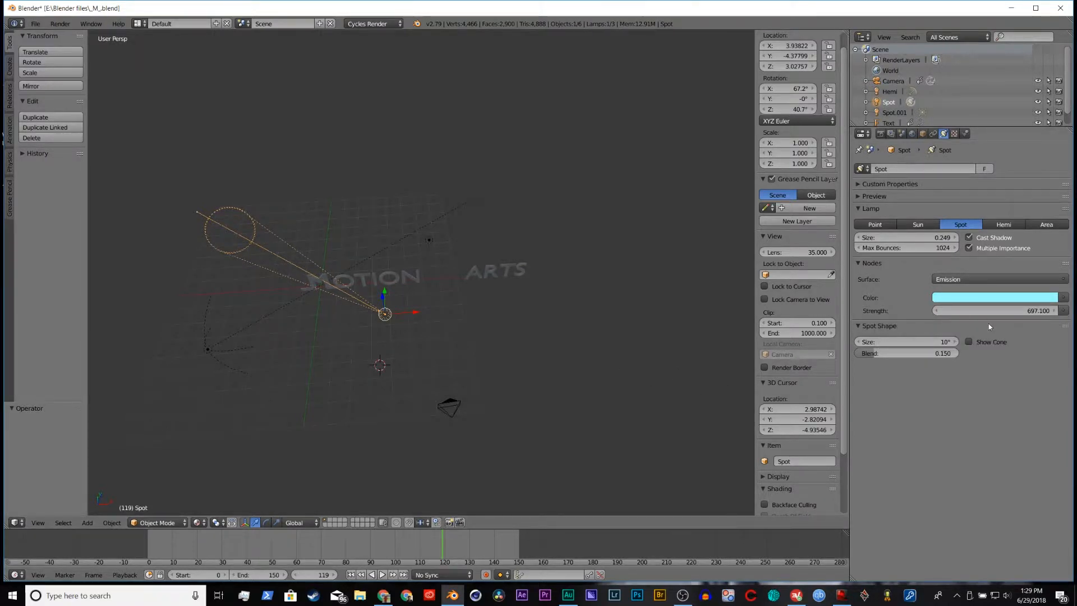
right_click(208, 349)
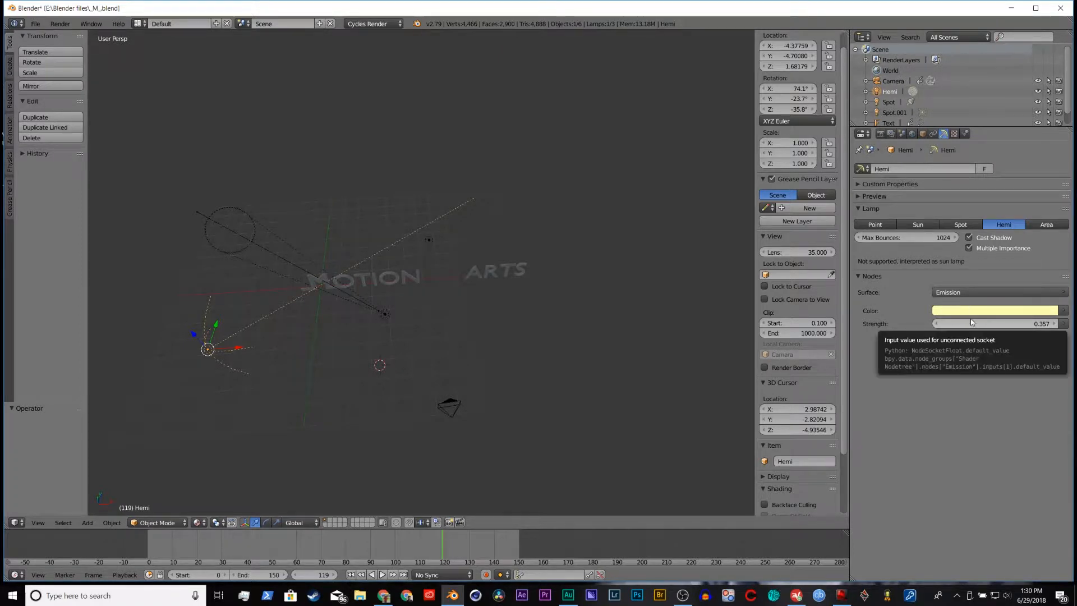
Step: Preview the lit text from an oblique close-up angle with Rendered viewport shading
scroll(372, 379, up, 4)
middle_drag(372, 379, 432, 337)
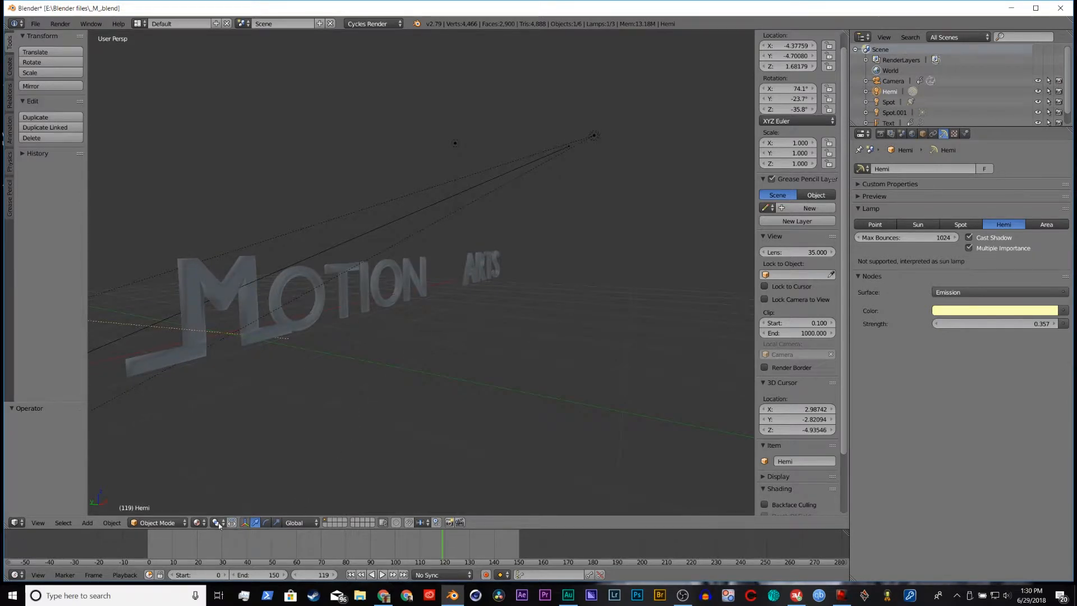
click(198, 522)
click(222, 455)
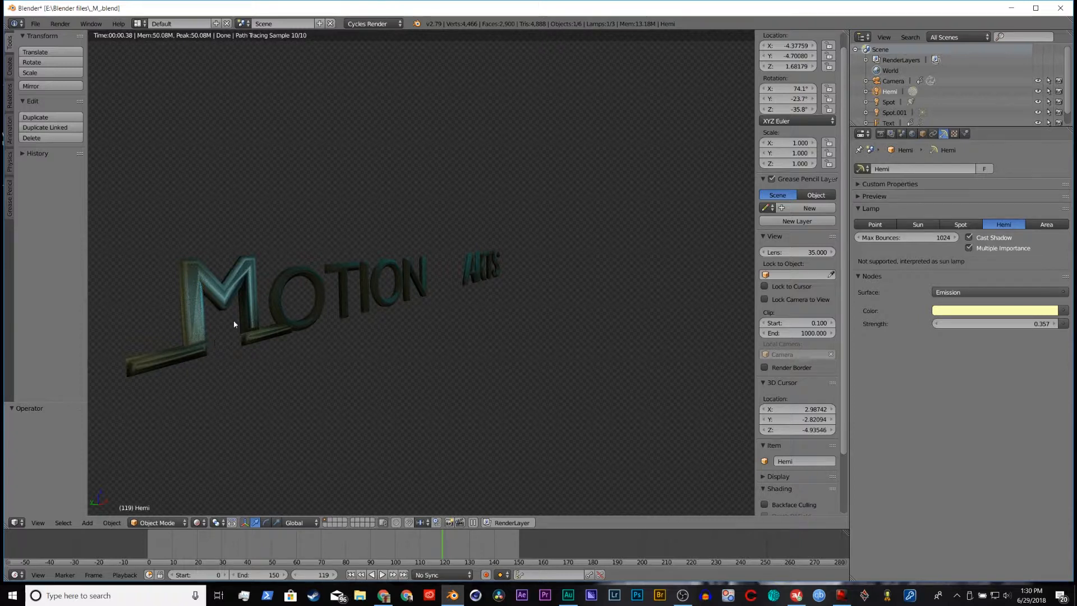
click(229, 369)
Step: View the scene through the camera in Material shading and show the render settings
click(198, 523)
click(217, 465)
mouse_move(395, 337)
middle_down()
mouse_move(483, 310)
mouse_move(464, 331)
mouse_move(536, 339)
mouse_move(514, 337)
middle_up()
key(KP_0)
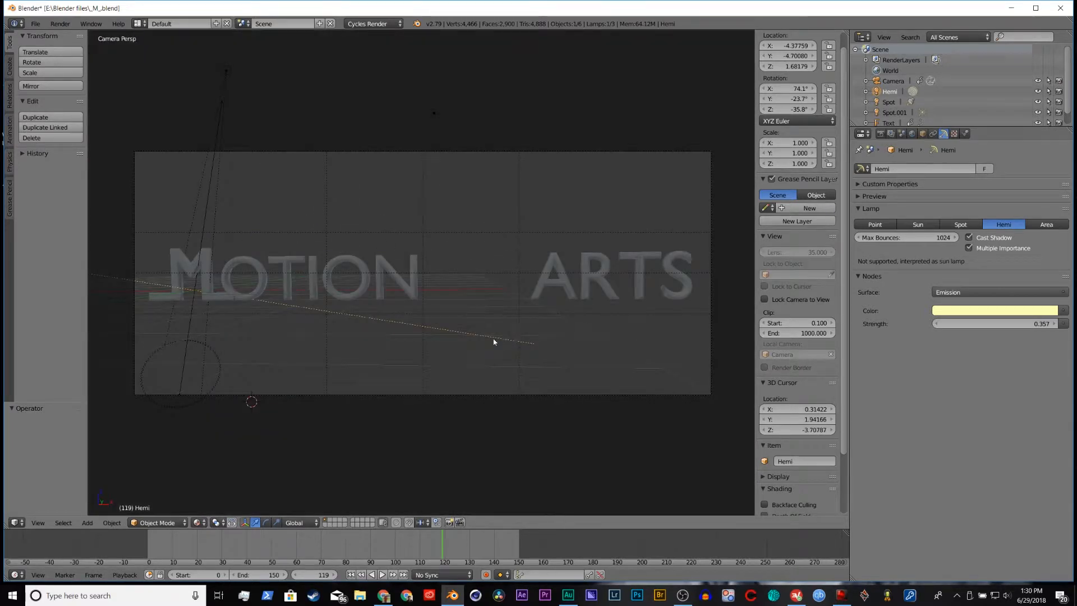
click(881, 133)
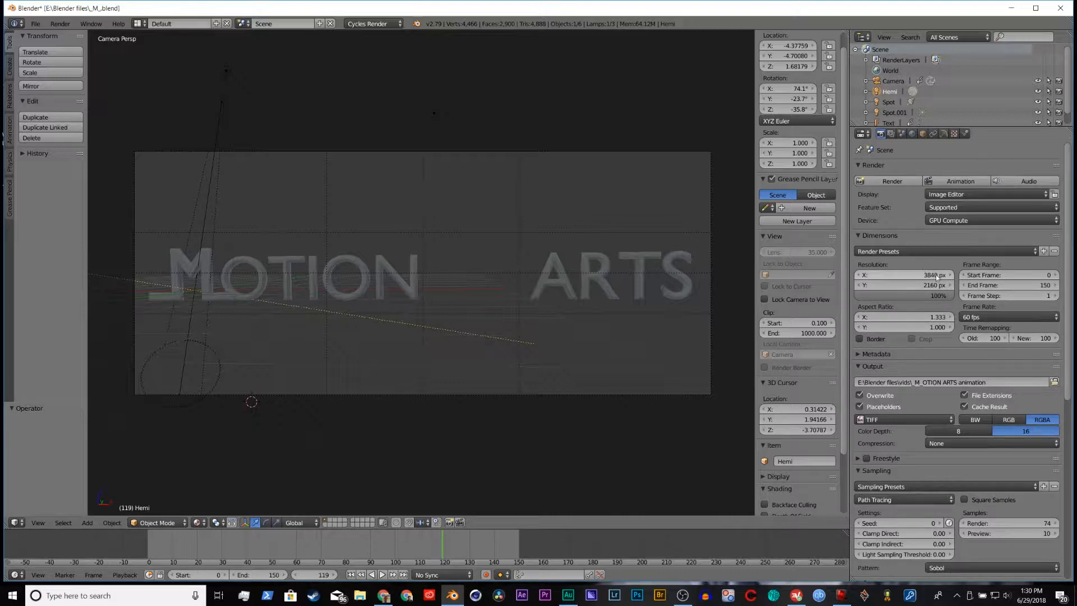
Step: Open the M text's material in the Node Editor and widen its Image Texture node
middle_drag(689, 362, 422, 403)
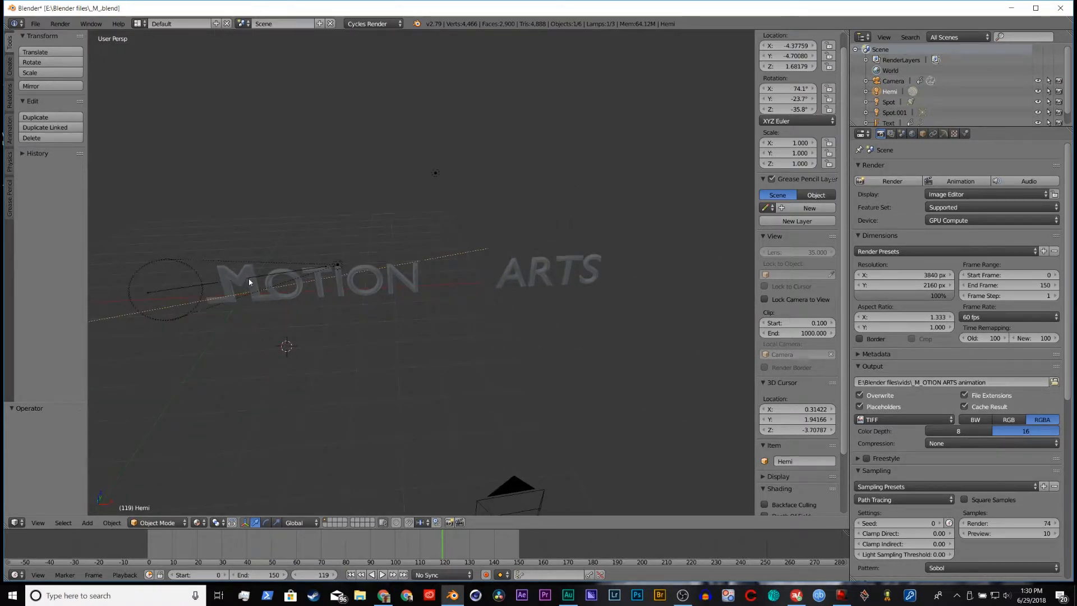
right_click(249, 297)
right_click(226, 280)
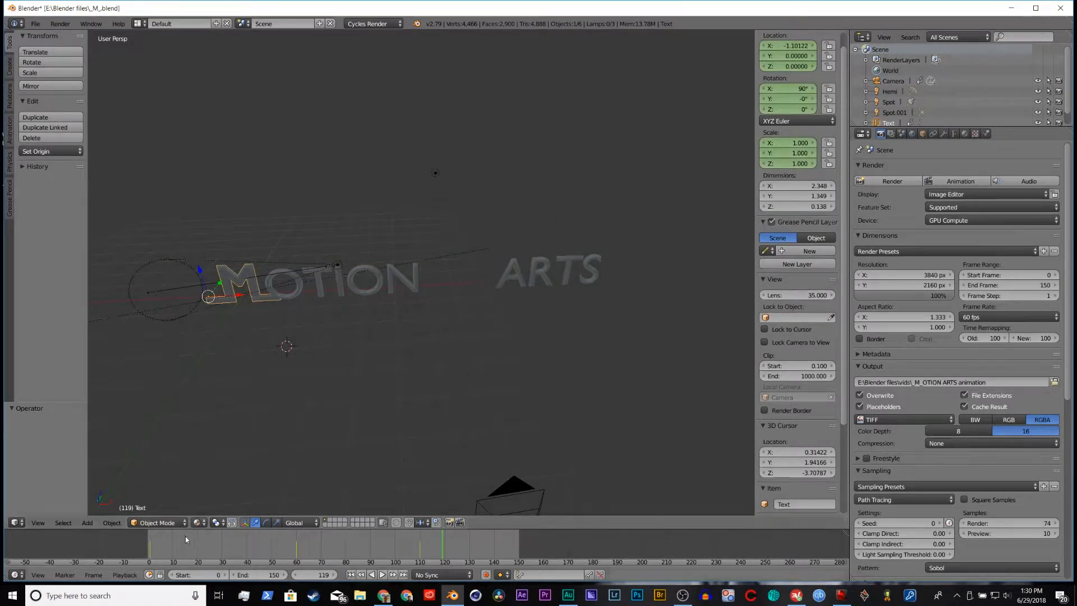
click(165, 523)
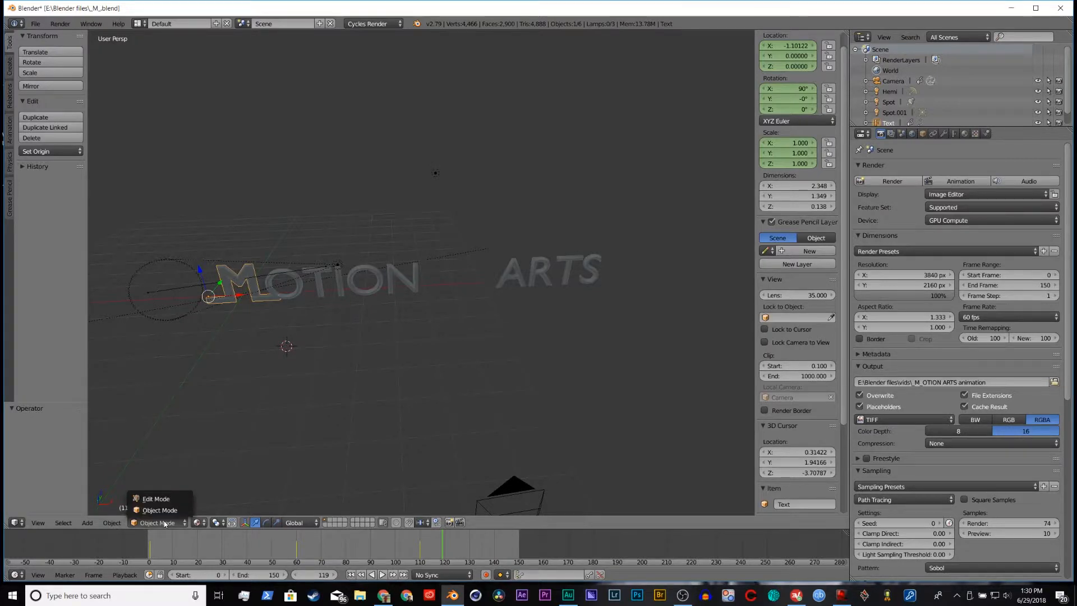
click(16, 523)
click(41, 409)
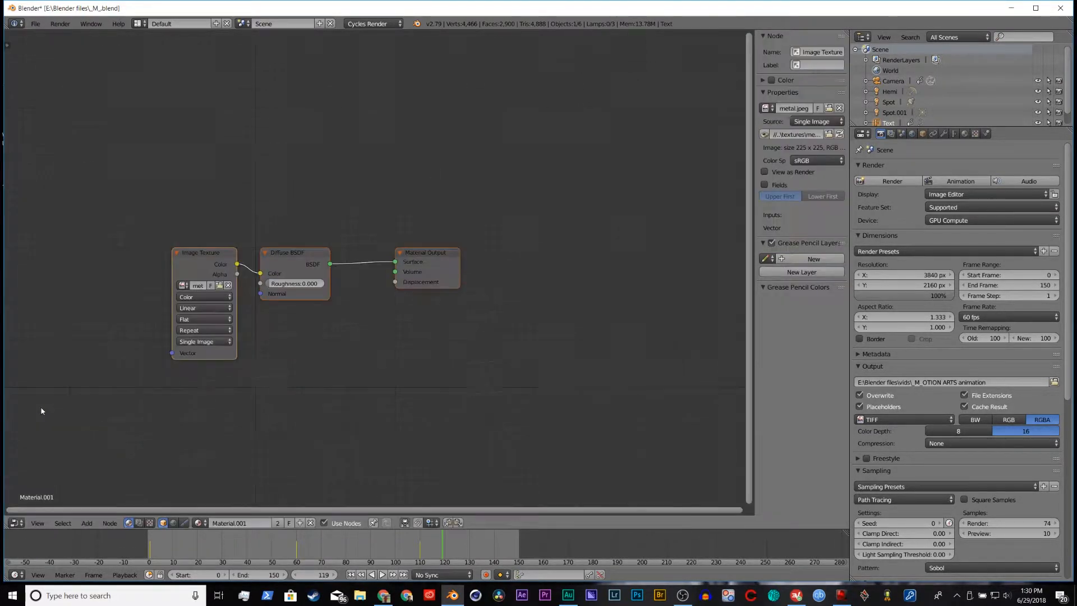
scroll(264, 323, up, 1)
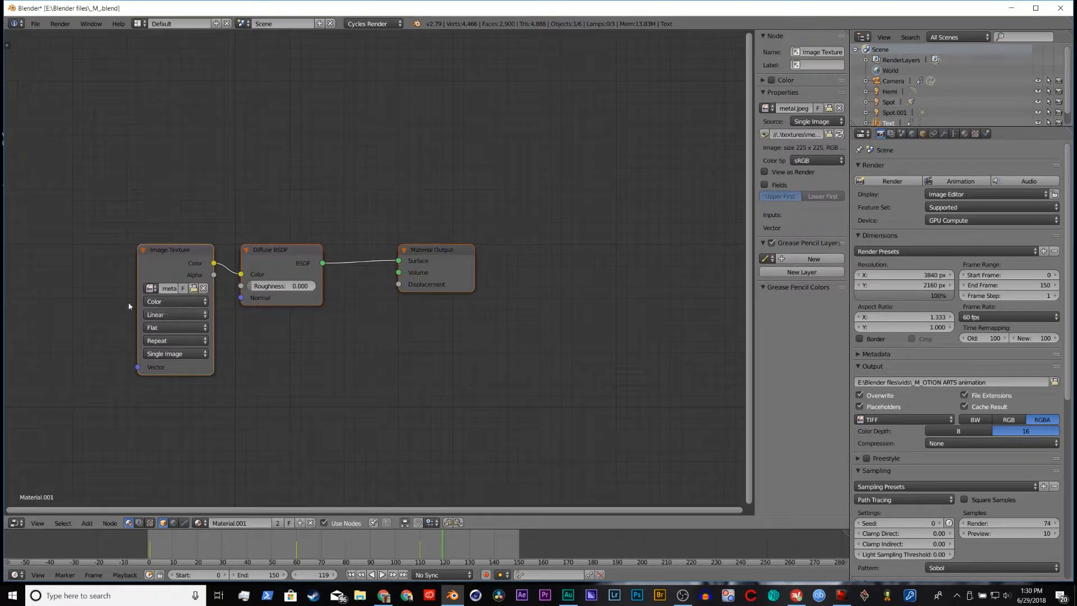
drag(137, 293, 67, 292)
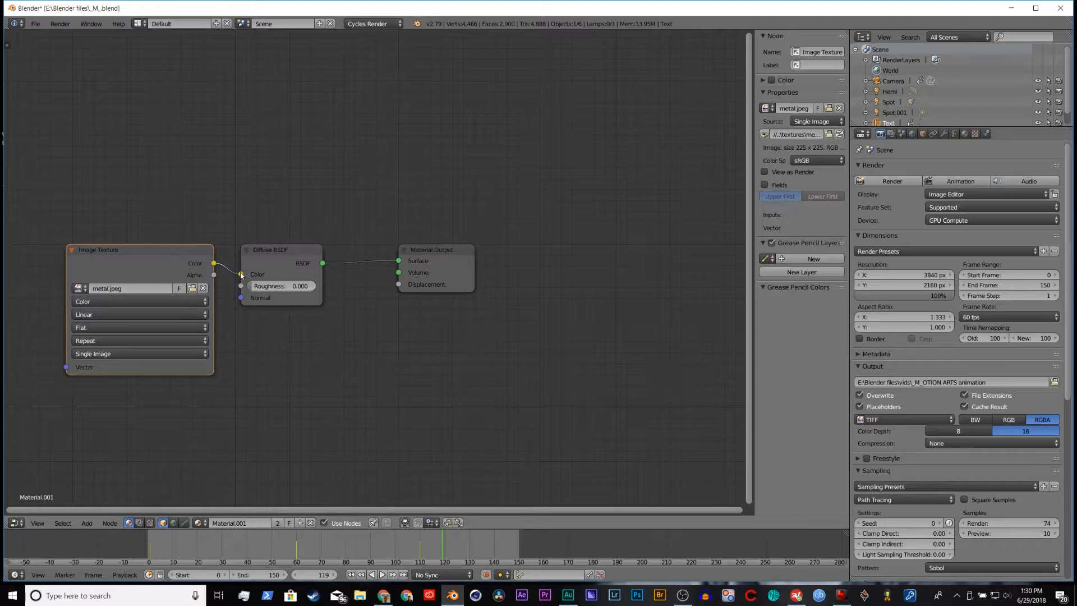
Step: Disconnect the Image Texture from the Diffuse BSDF colour input and return to the 3D View
drag(241, 273, 228, 287)
click(14, 522)
click(25, 507)
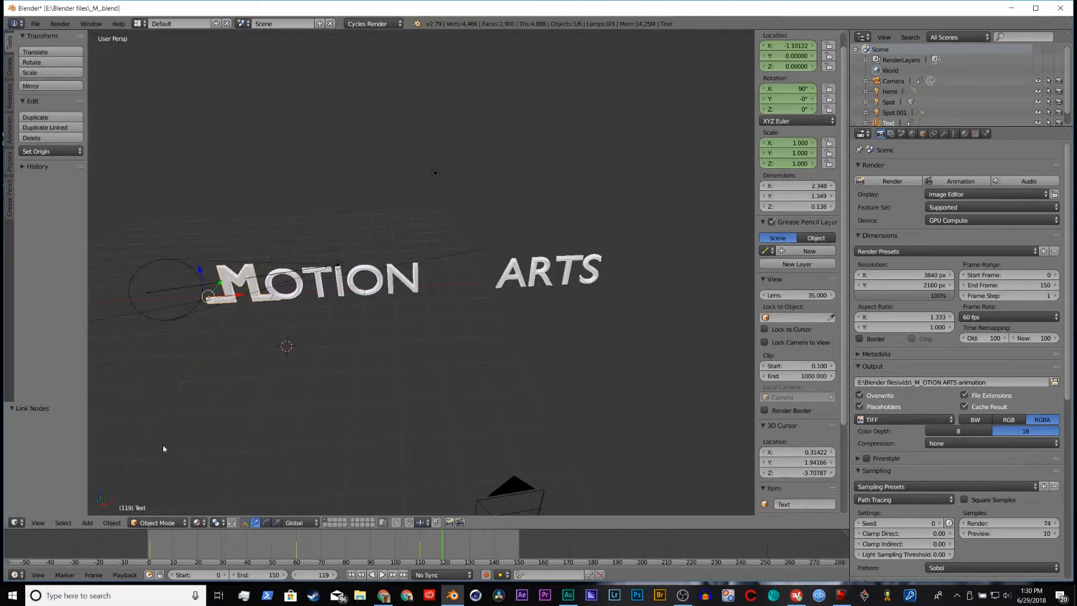
Step: Preview the text without its metal texture in Rendered viewport shading from different angles
middle_drag(220, 340, 251, 338)
click(197, 523)
click(219, 453)
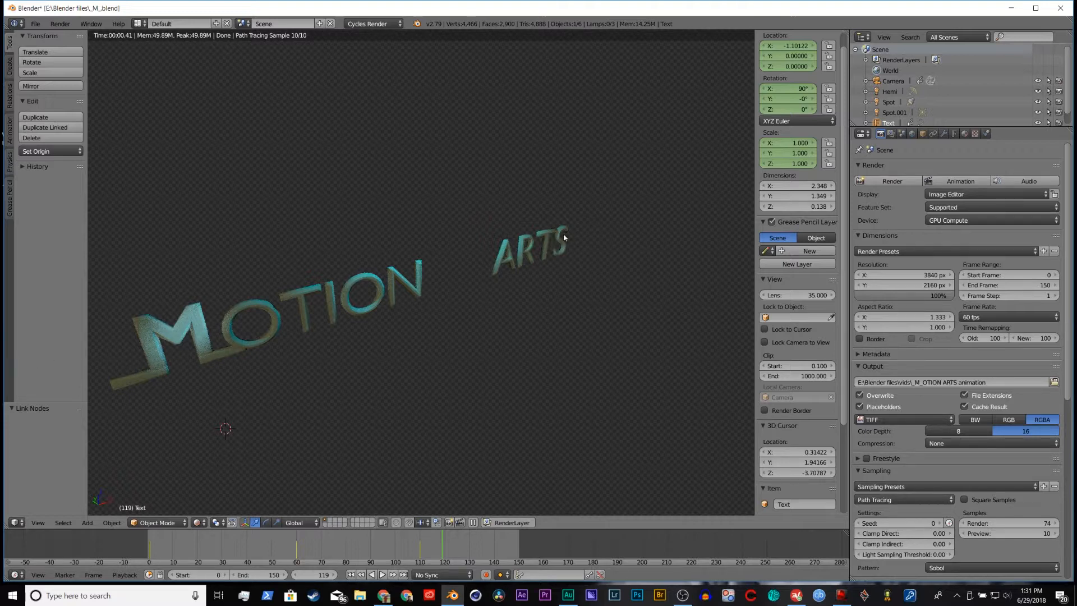
mouse_move(314, 377)
middle_down()
mouse_move(355, 354)
mouse_move(412, 354)
mouse_move(386, 365)
middle_up()
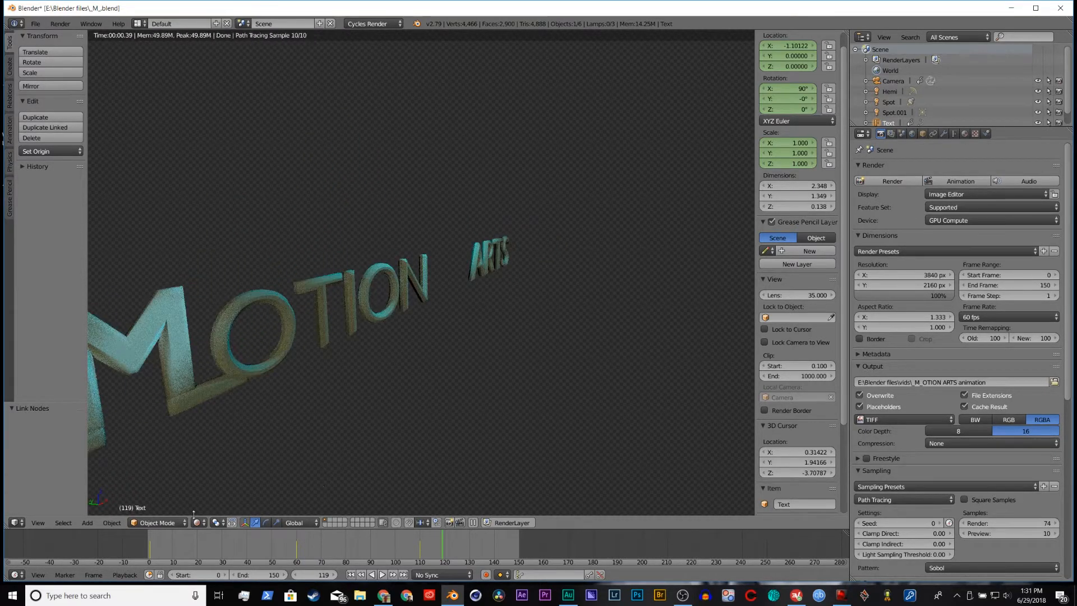
click(165, 521)
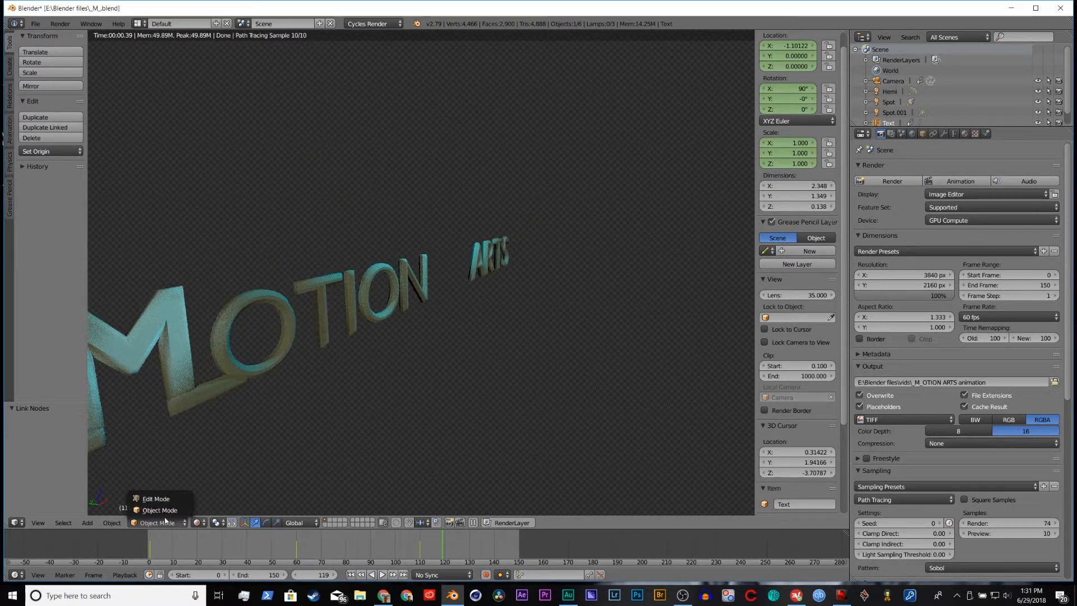
Step: Reconnect the Image Texture's Color output to the Diffuse BSDF's Color input and check the result in the 3D View
click(14, 522)
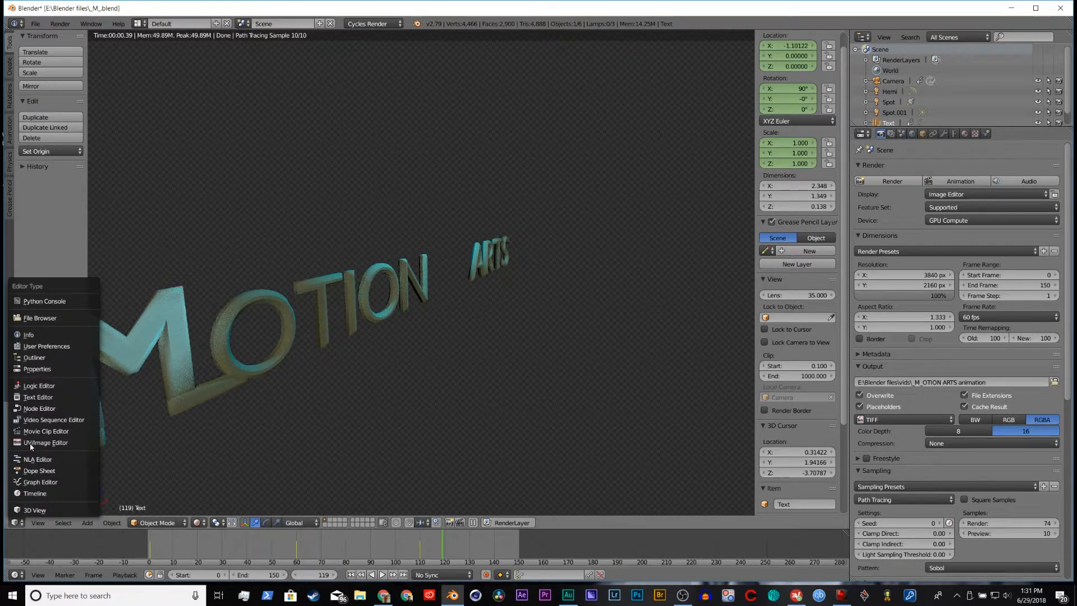
click(35, 408)
drag(214, 264, 241, 273)
click(15, 523)
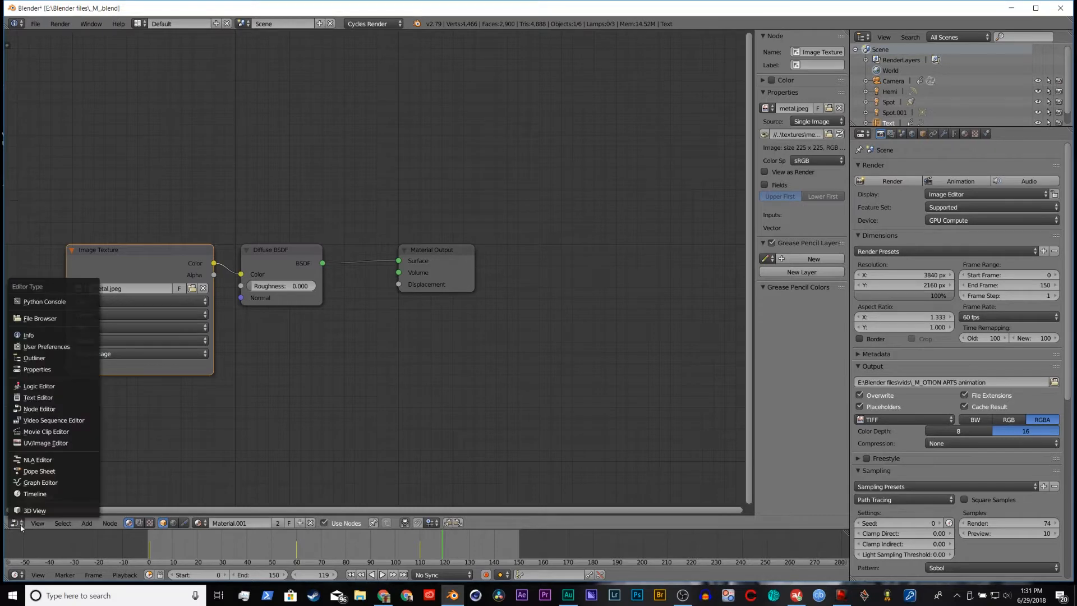
click(33, 510)
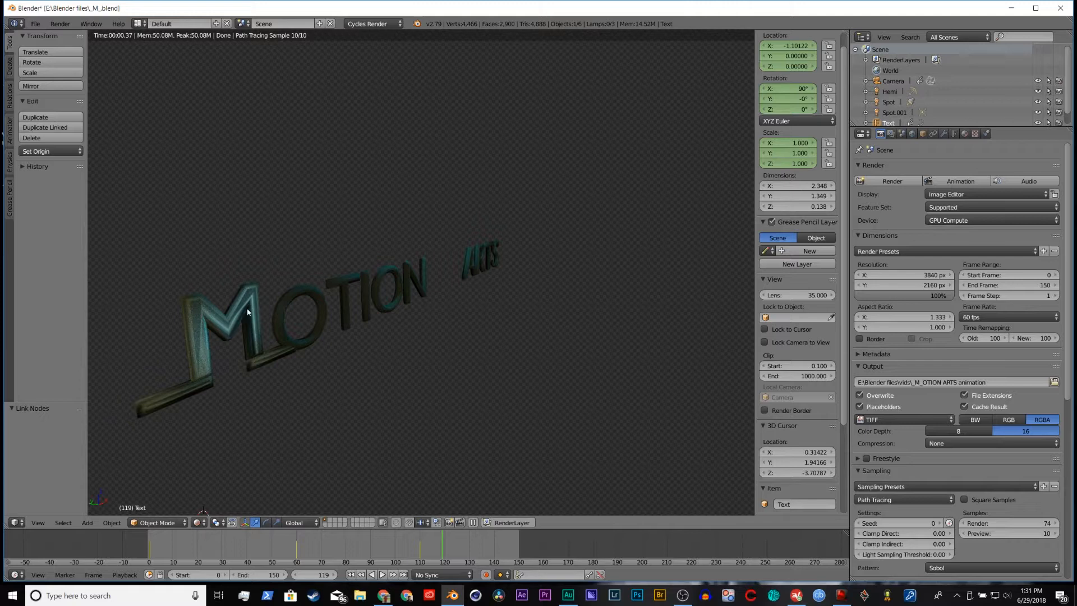
middle_drag(347, 382, 338, 379)
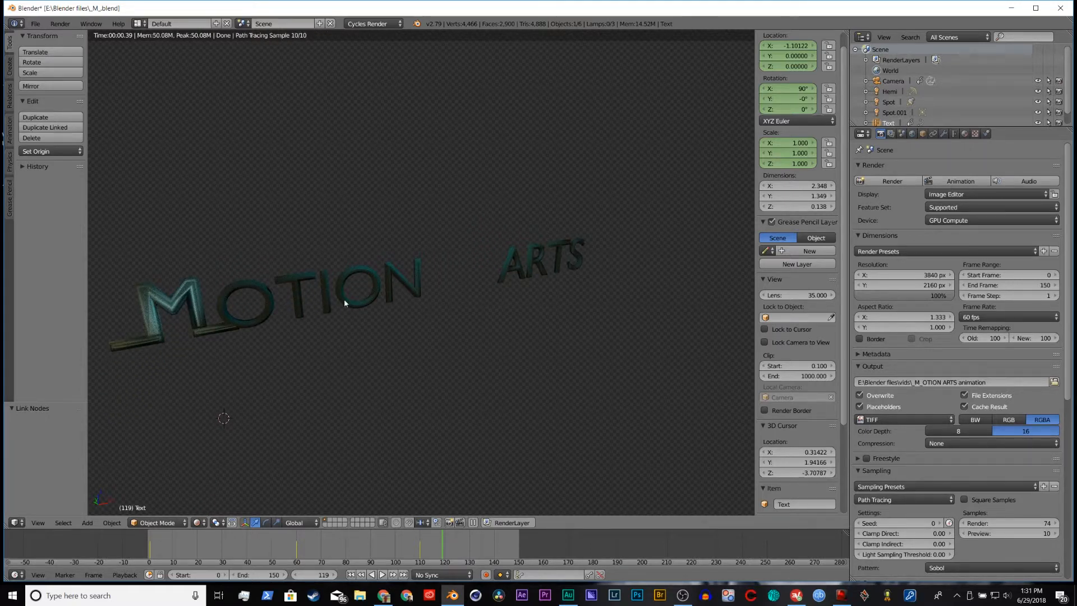
Step: Set the viewport shading back to Material and deselect all objects
right_click(298, 278)
click(197, 523)
click(217, 464)
mouse_move(212, 413)
middle_down()
mouse_move(274, 420)
mouse_move(287, 432)
mouse_move(415, 434)
mouse_move(413, 421)
middle_up()
key(a)
Step: Select the OTION ARTS text object and show its font geometry settings
middle_drag(401, 369, 591, 399)
scroll(588, 399, up, 2)
scroll(387, 278, down, 1)
right_click(373, 270)
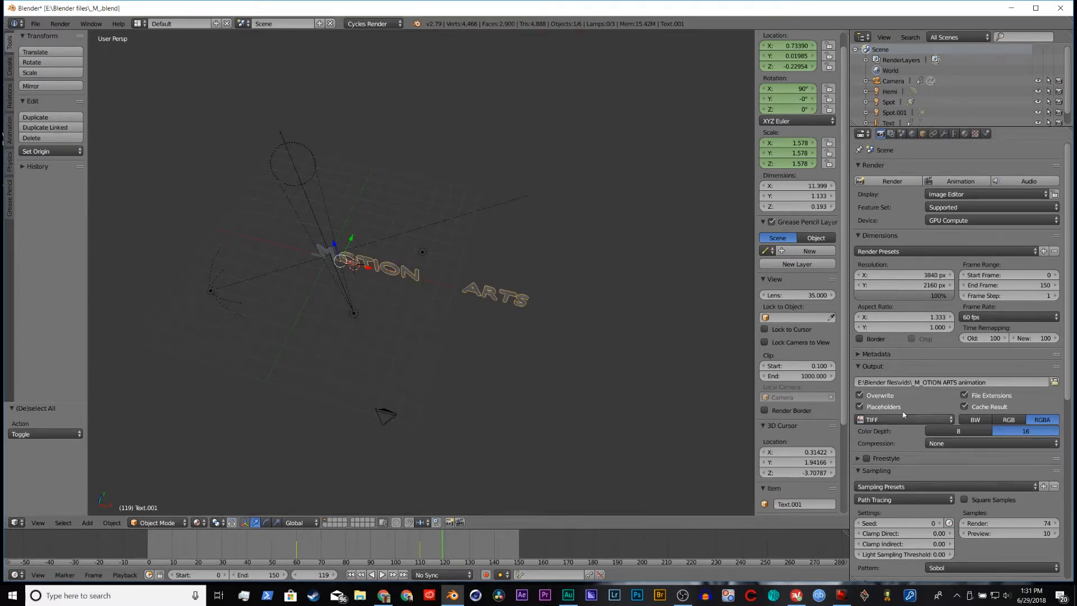
click(954, 133)
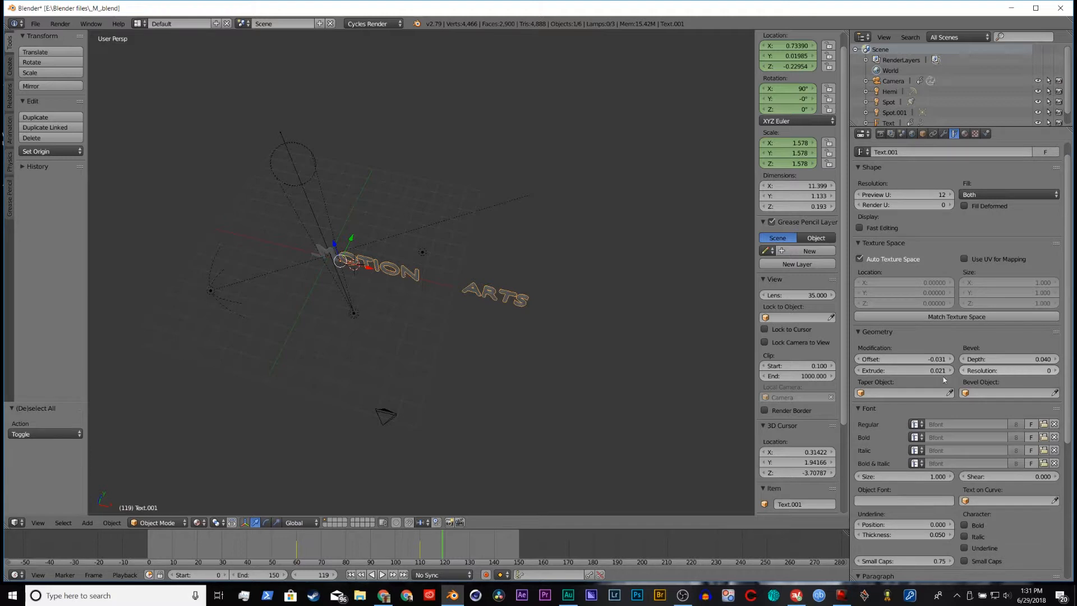
Step: Select the M text object and examine its bevel and extrude settings alongside its shape
middle_drag(375, 273, 417, 270)
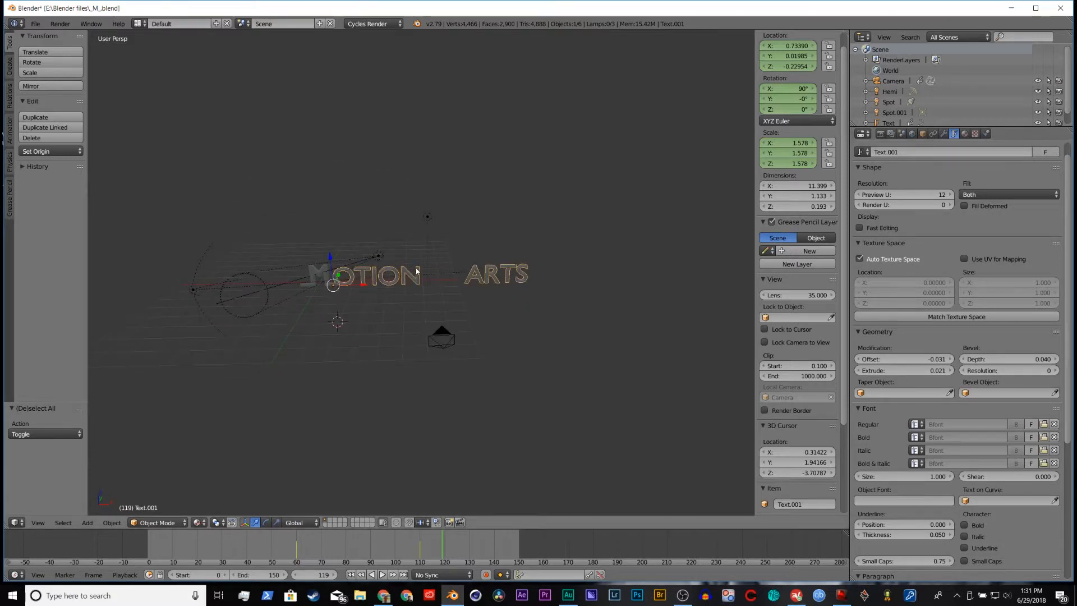
right_click(316, 275)
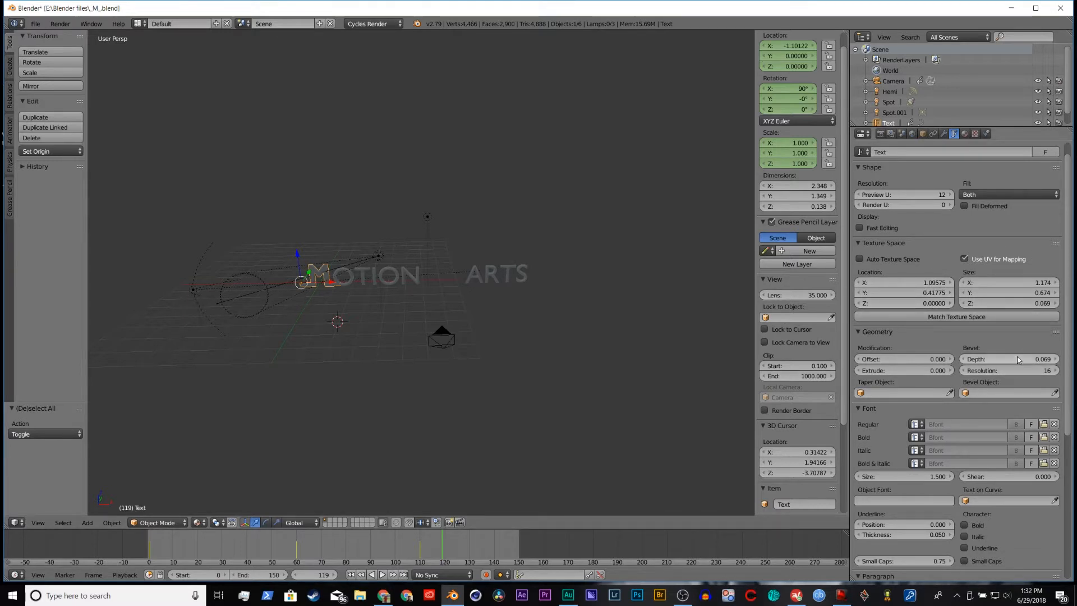
middle_drag(249, 350, 449, 367)
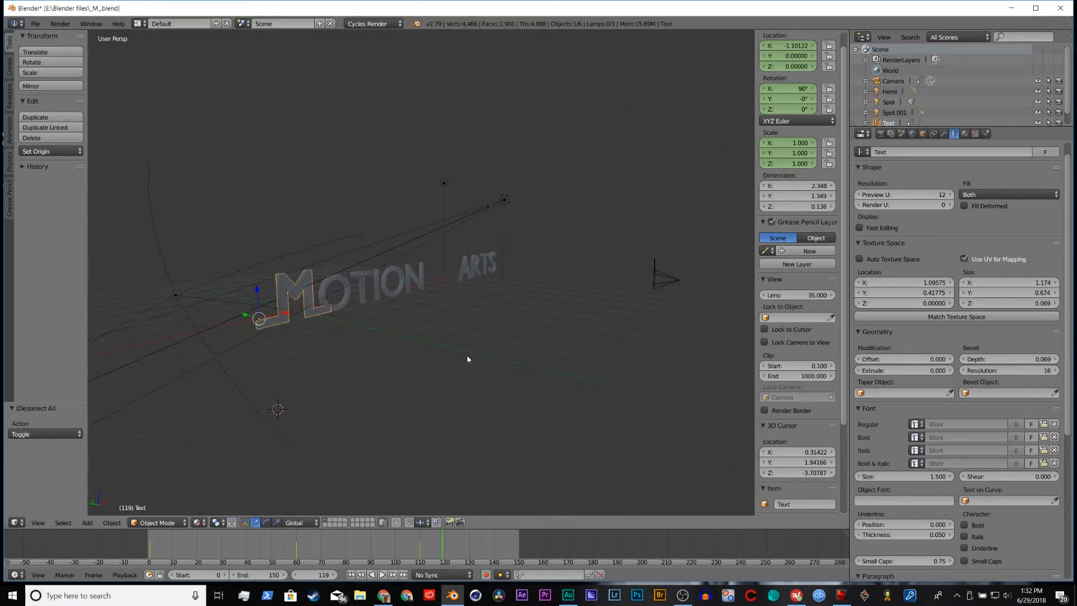
scroll(324, 352, up, 4)
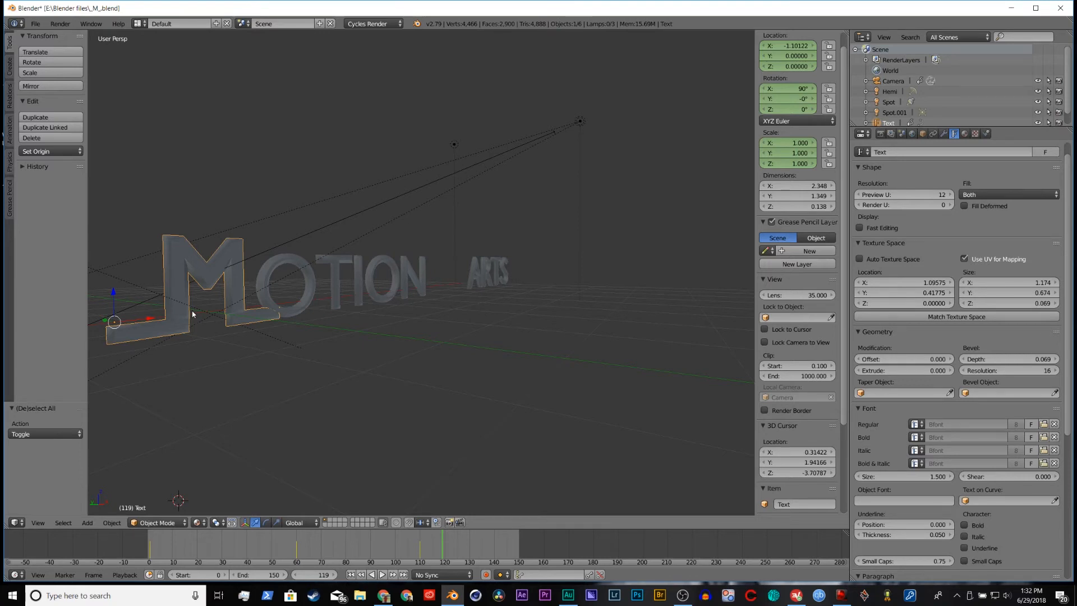
Step: Deselect everything and look over the whole MOTION ARTS text from another angle
middle_drag(226, 329, 376, 383)
key(a)
scroll(379, 381, down, 2)
middle_drag(446, 364, 422, 369)
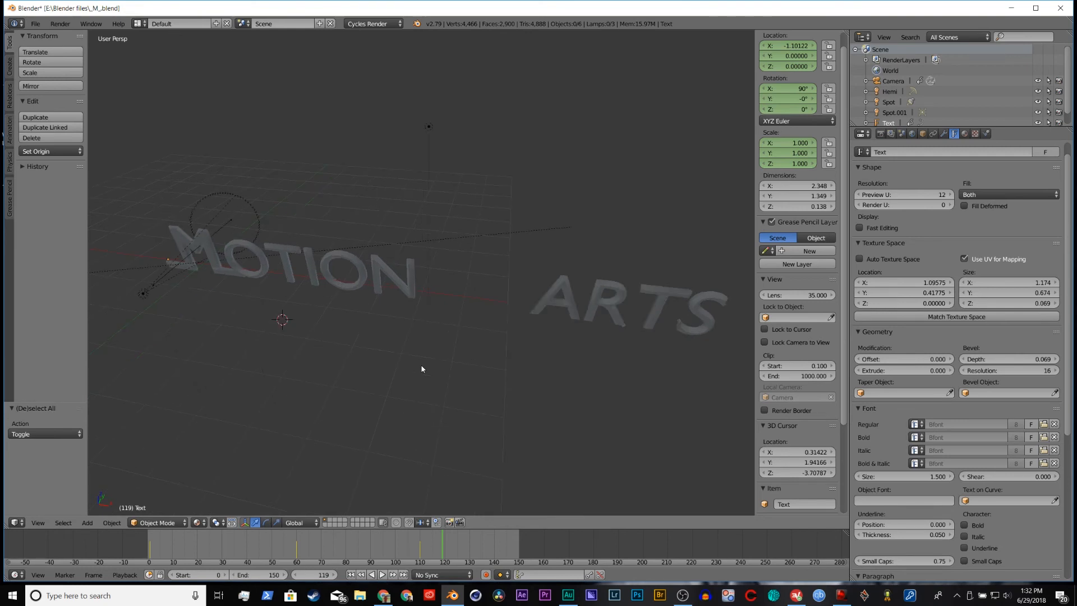
scroll(422, 370, up, 2)
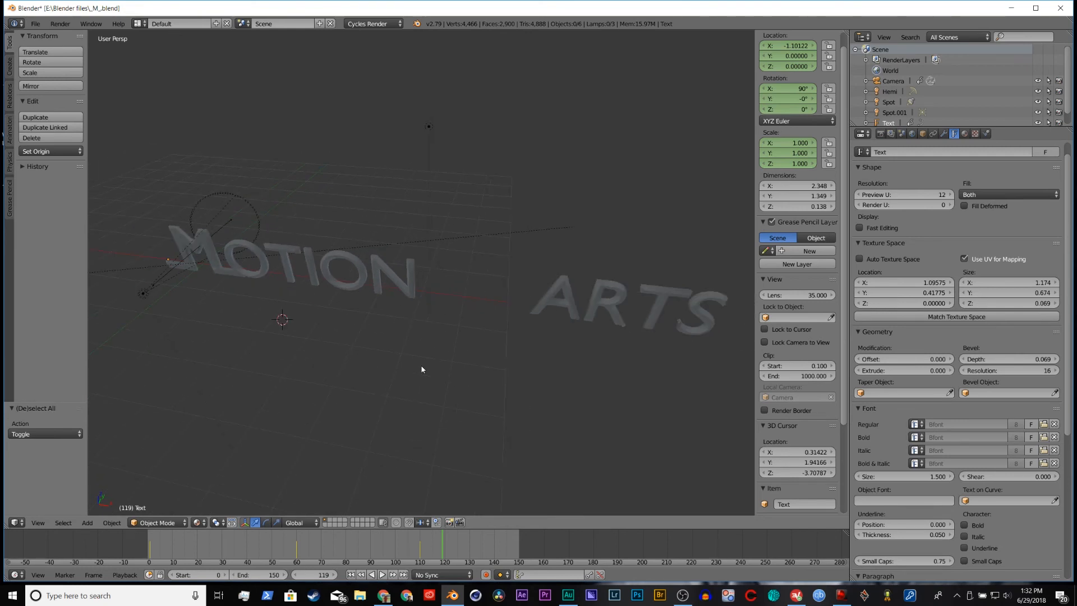